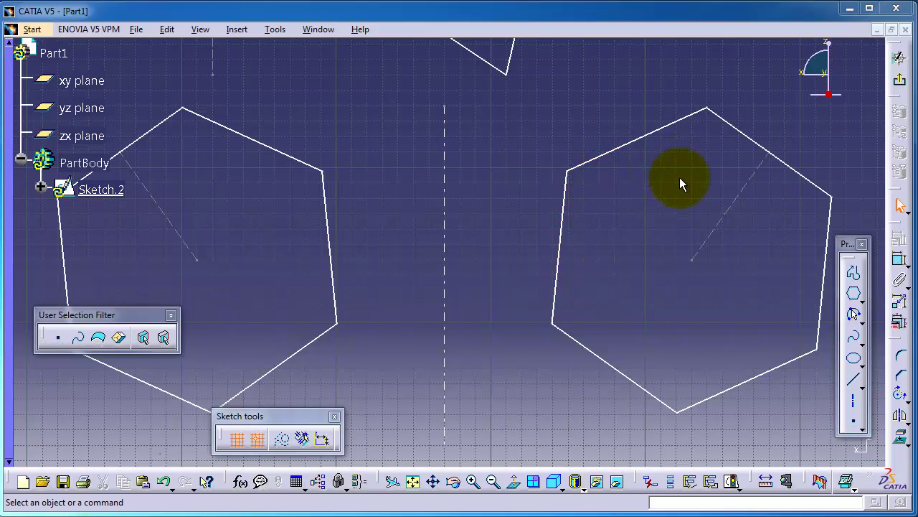
Step: Review the existing mirrored sketch profiles and the available sketch transformation operations
middle_drag(673, 182, 670, 323)
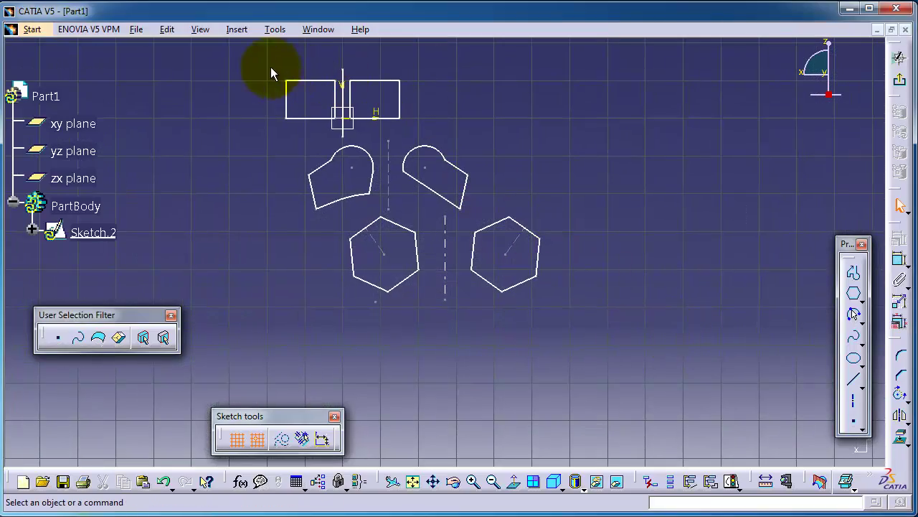
drag(248, 61, 574, 344)
click(595, 324)
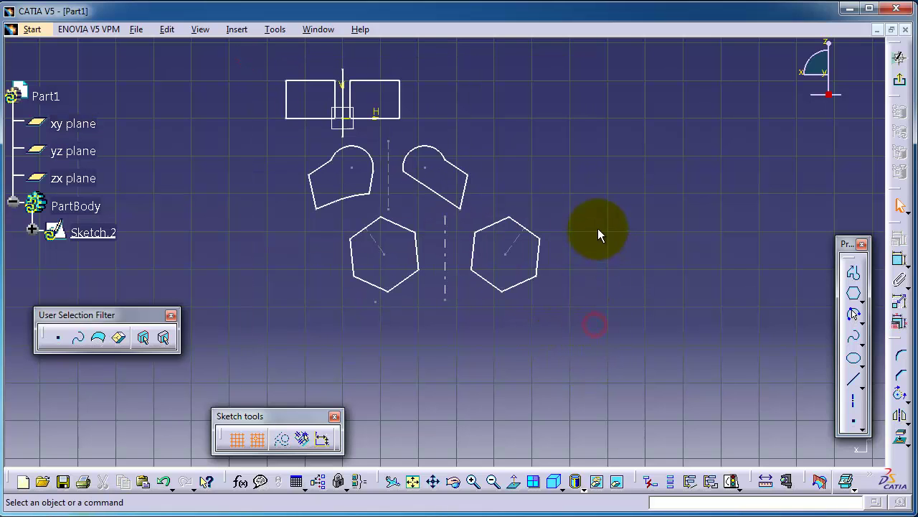
mouse_move(598, 232)
middle_down()
mouse_move(541, 205)
mouse_move(441, 131)
middle_up()
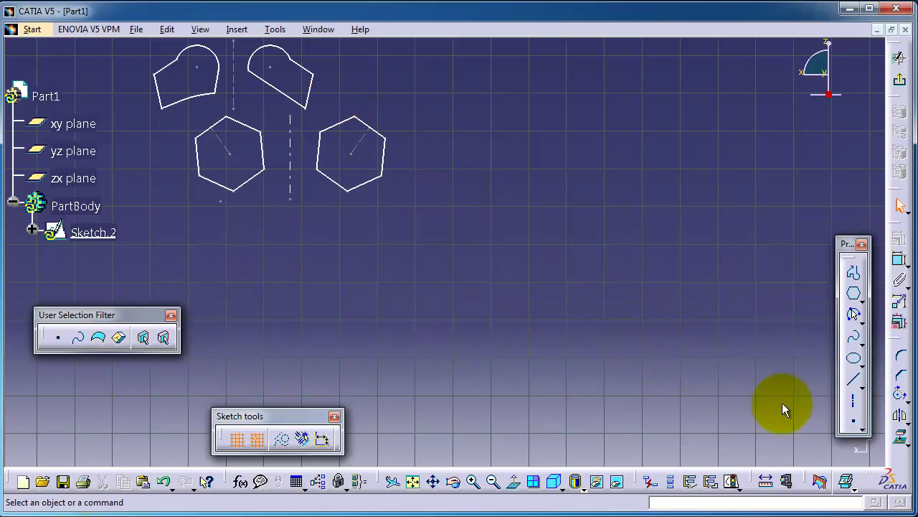
click(230, 32)
mouse_move(255, 100)
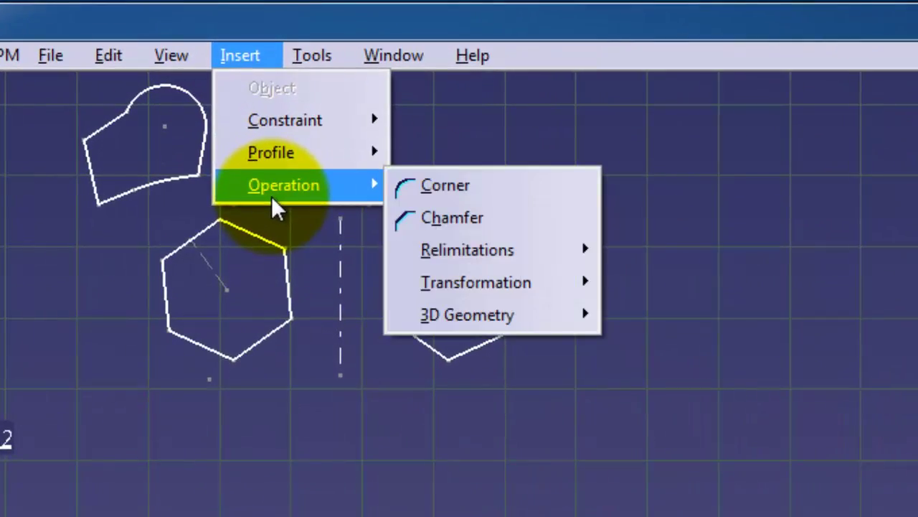
mouse_move(510, 283)
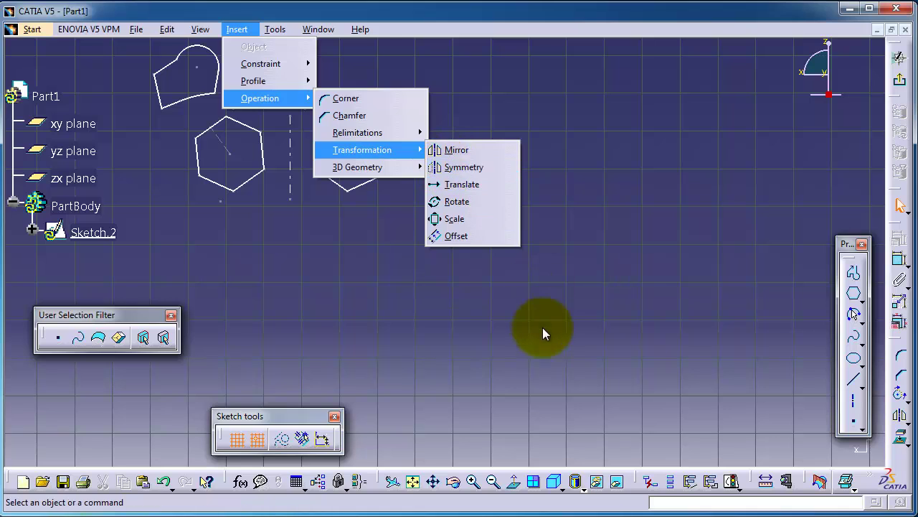
click(547, 332)
Step: Draw a rectangle in the empty sketch area below the two hexagons
middle_drag(574, 277, 525, 193)
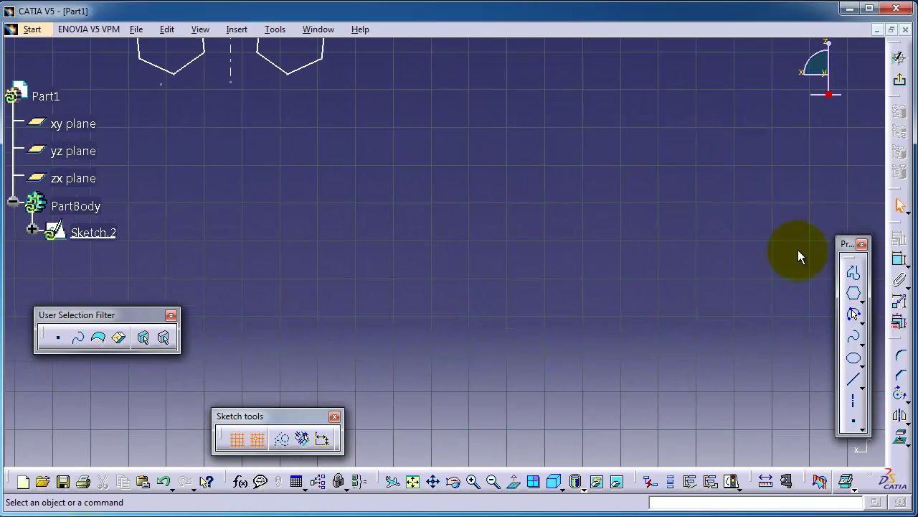
click(864, 302)
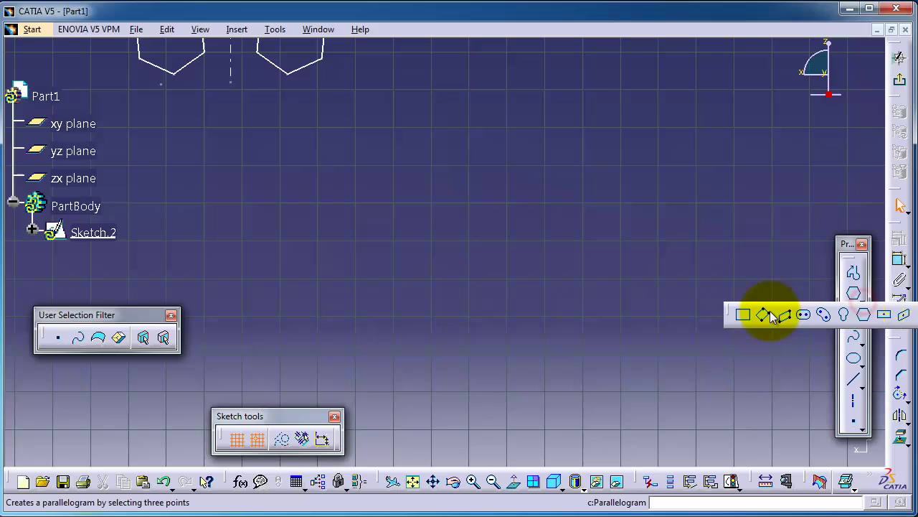
click(743, 314)
click(449, 215)
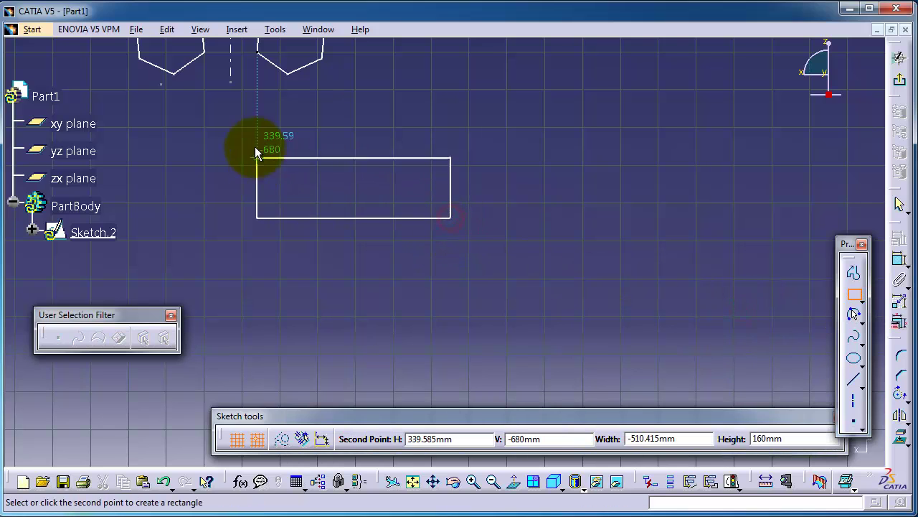
click(314, 126)
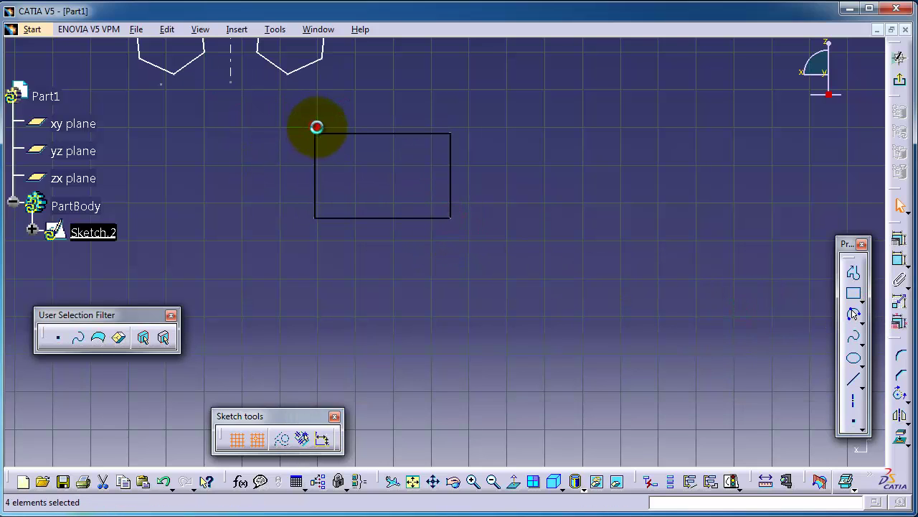
Step: Draw a vertical axis about 540 mm long at H 1000 mm, just right of the rectangle
click(853, 400)
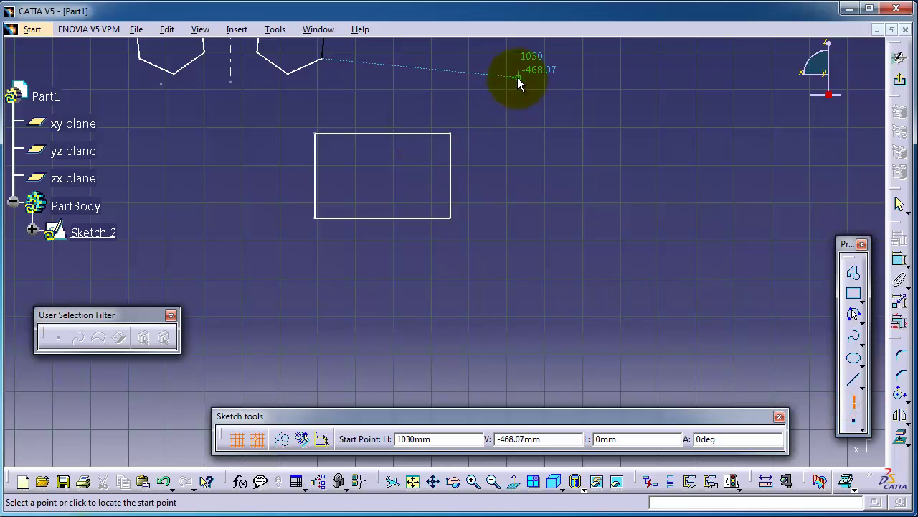
click(509, 109)
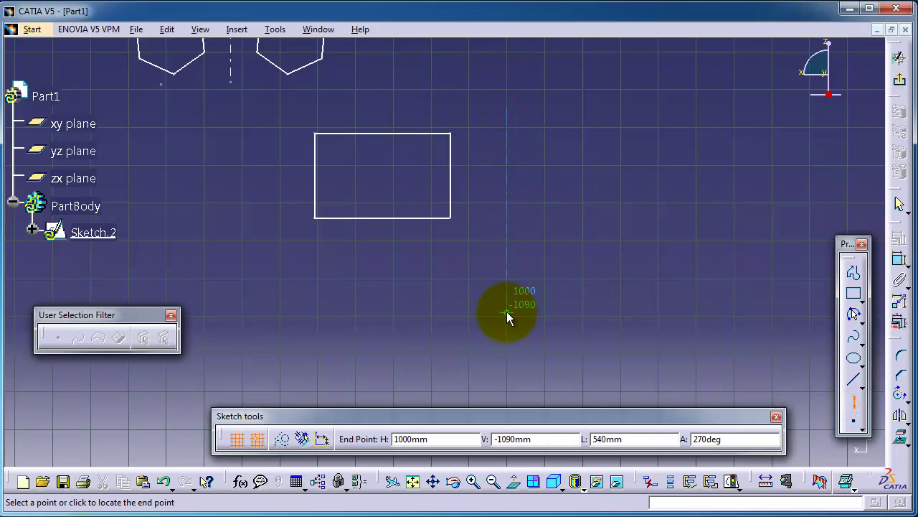
click(507, 312)
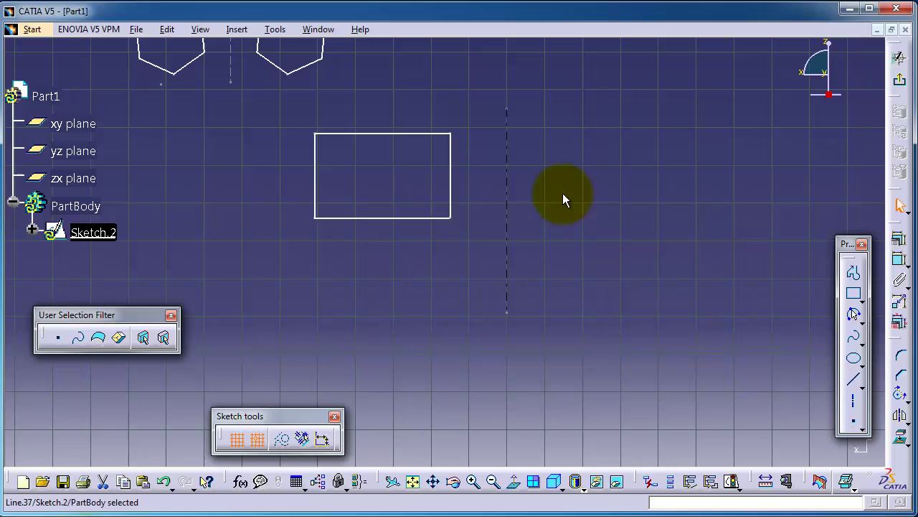
click(906, 424)
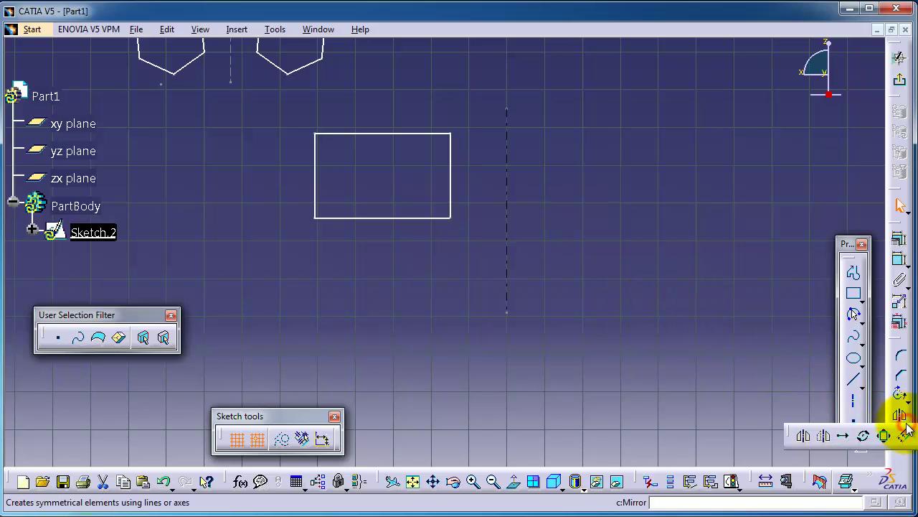
click(826, 436)
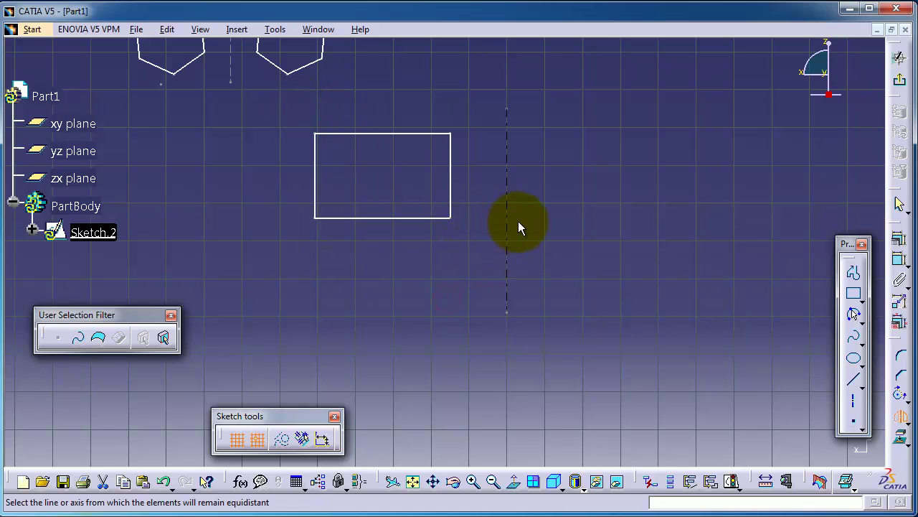
click(906, 425)
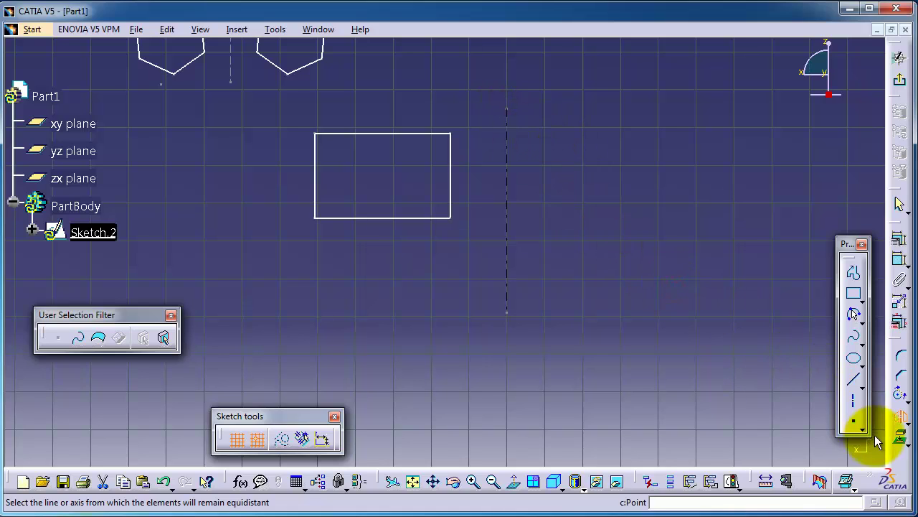
click(899, 419)
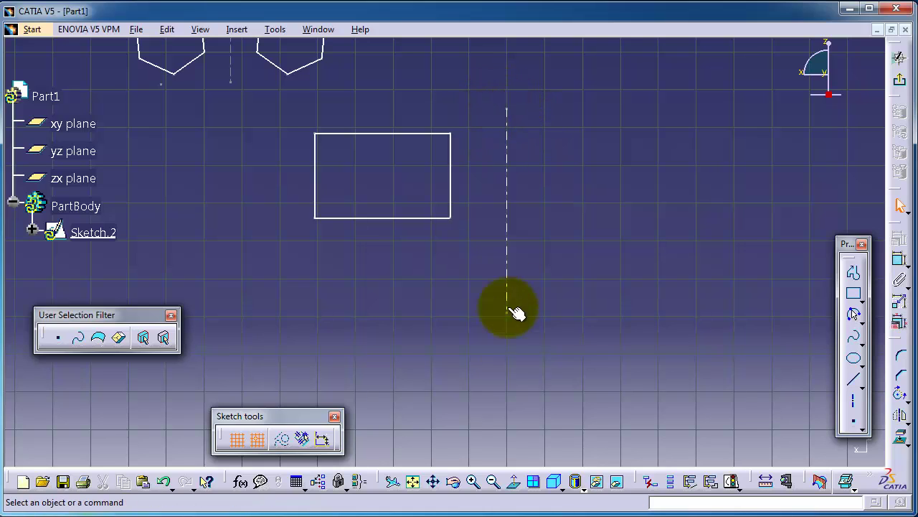
Step: Move the whole rectangle to the opposite side of the vertical axis with the Symmetry operation
drag(289, 114, 469, 258)
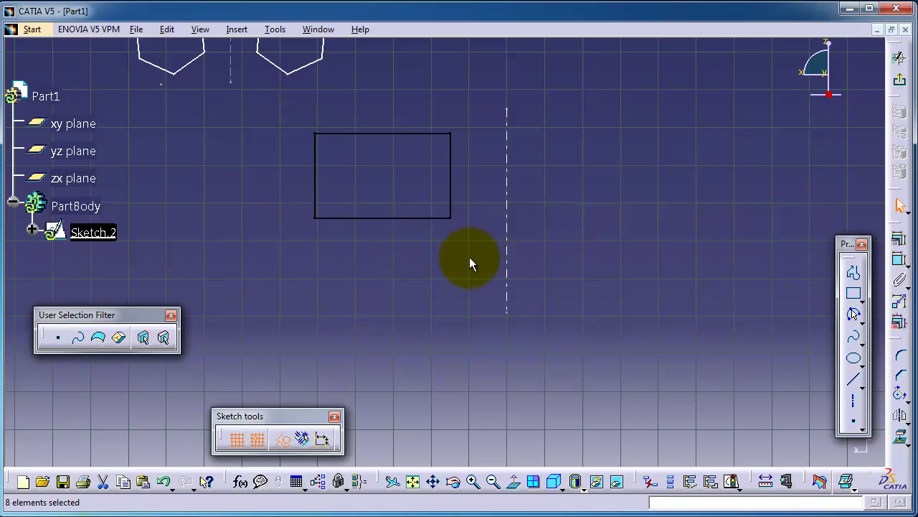
click(901, 418)
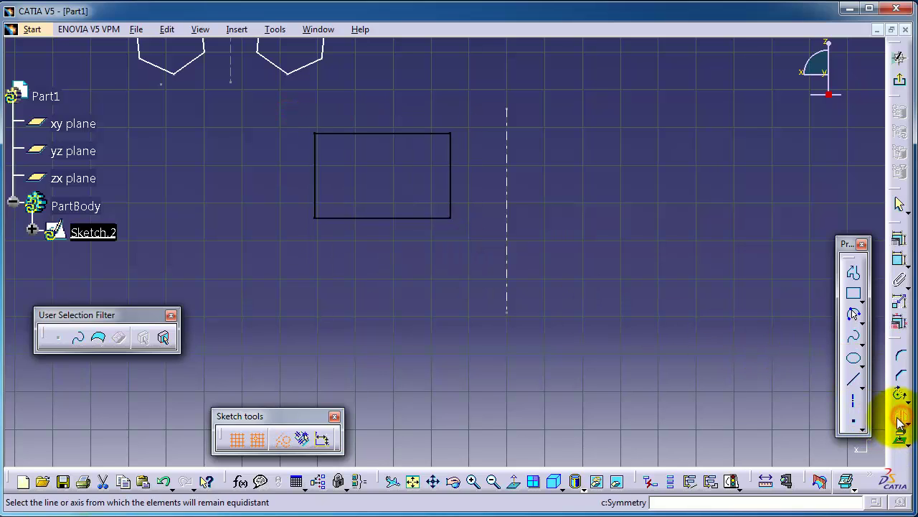
click(506, 152)
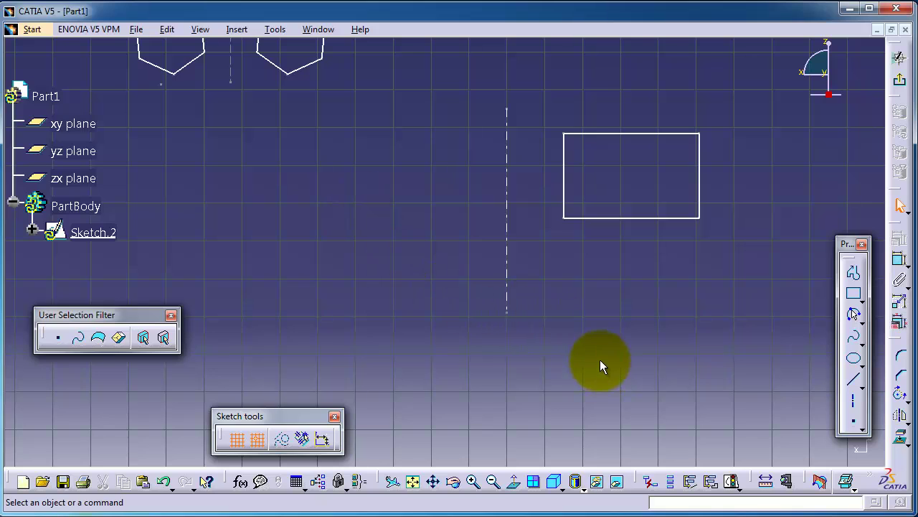
Step: Draw a horizontal axis just below the two hexagons, spanning the width of both
mouse_move(600, 360)
middle_down()
mouse_move(630, 416)
mouse_move(610, 402)
middle_up()
mouse_move(363, 156)
middle_down()
mouse_move(474, 212)
mouse_move(500, 241)
mouse_move(502, 281)
middle_up()
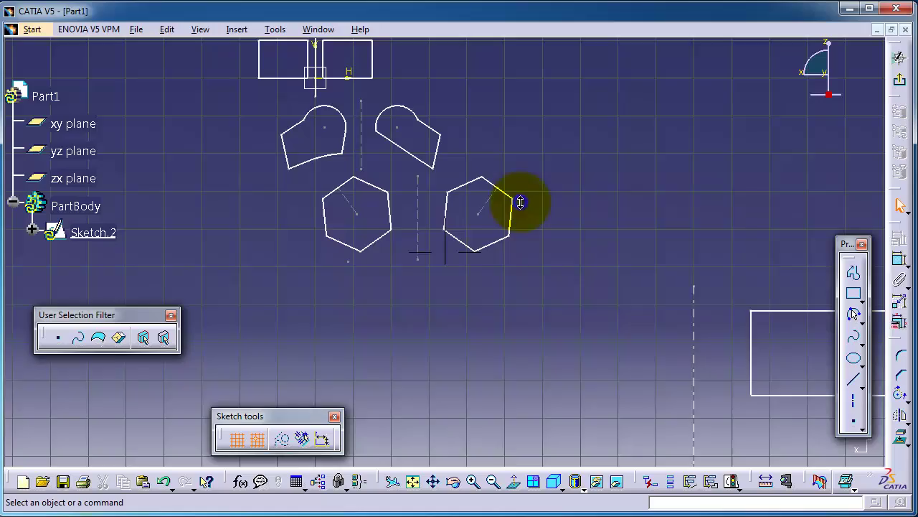
middle_drag(520, 202, 521, 119)
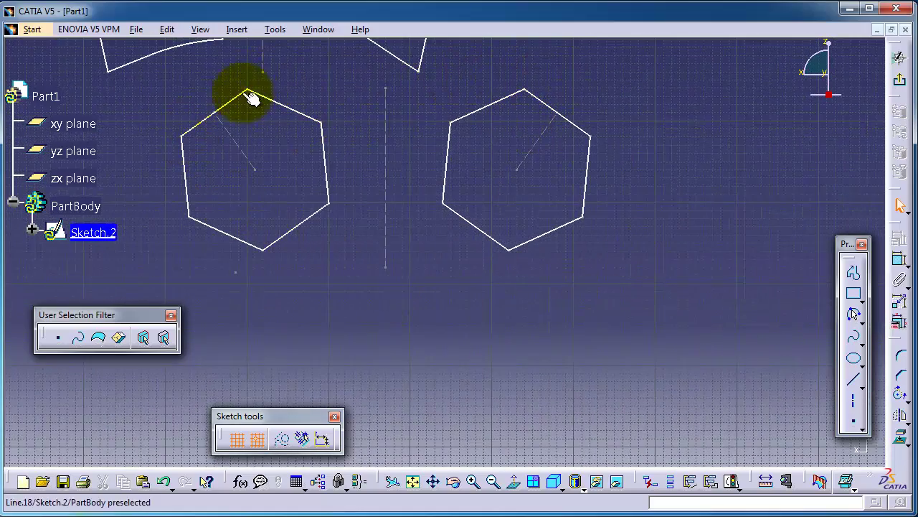
click(854, 400)
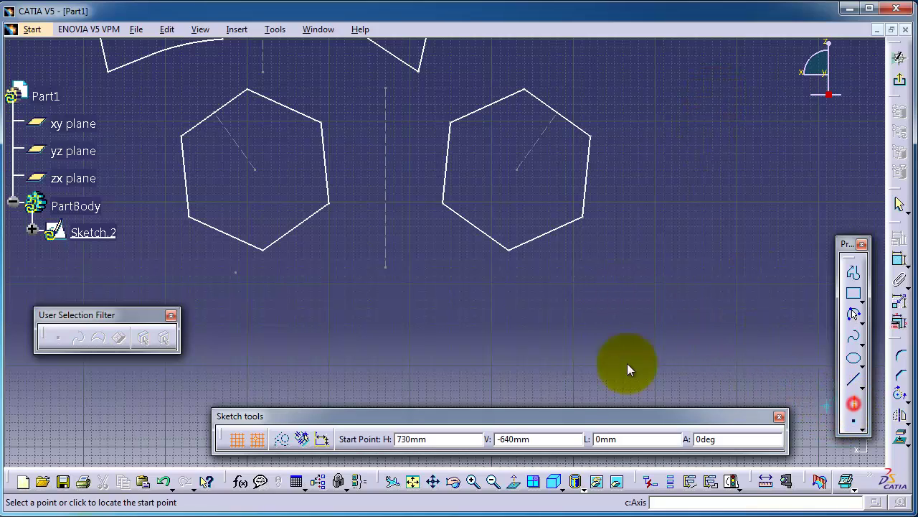
click(228, 292)
click(664, 288)
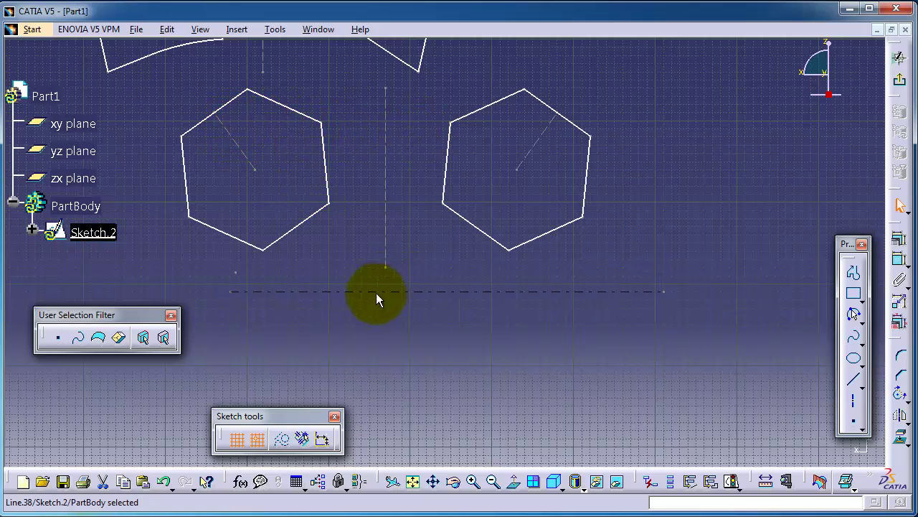
click(535, 292)
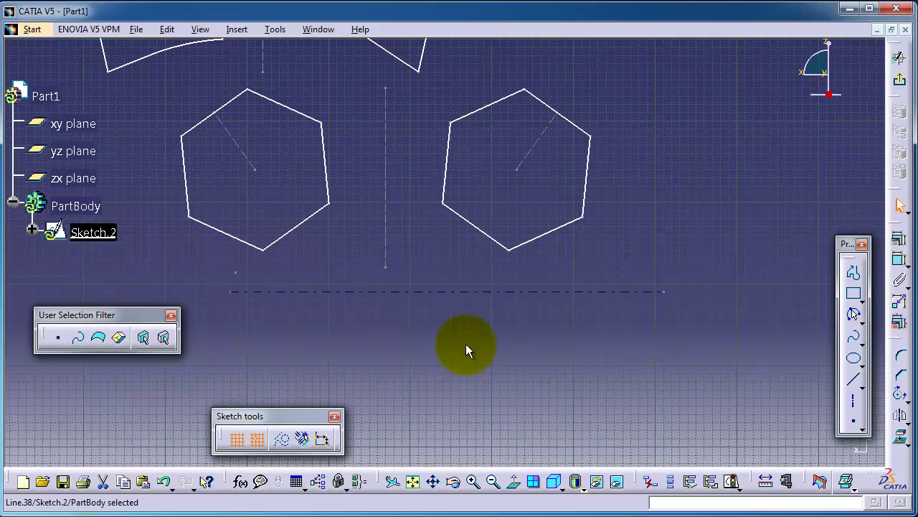
click(518, 359)
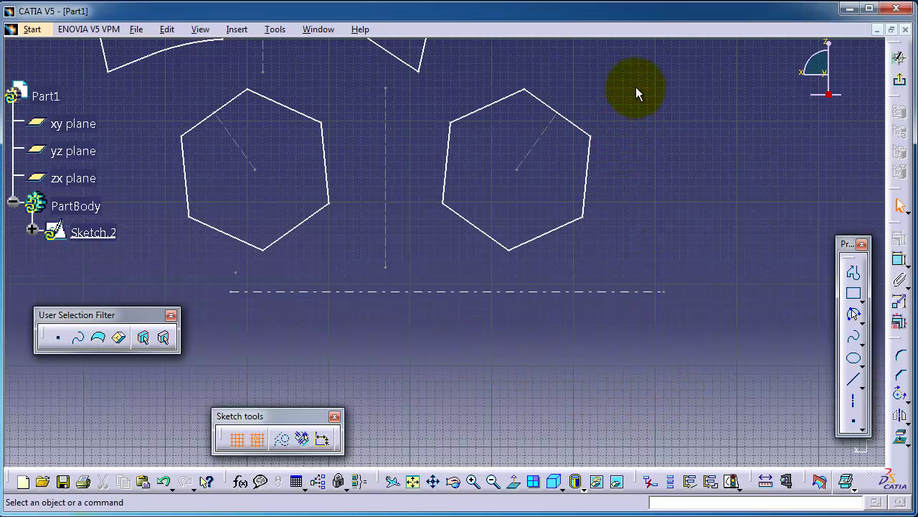
Step: Flip both hexagons together below the horizontal axis with the Symmetry operation
drag(637, 83, 185, 276)
click(222, 252)
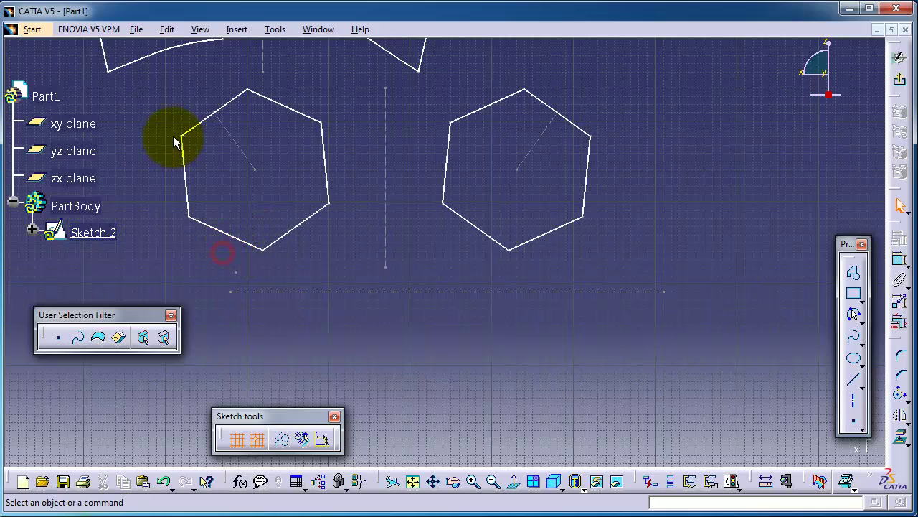
drag(703, 93, 175, 213)
click(146, 88)
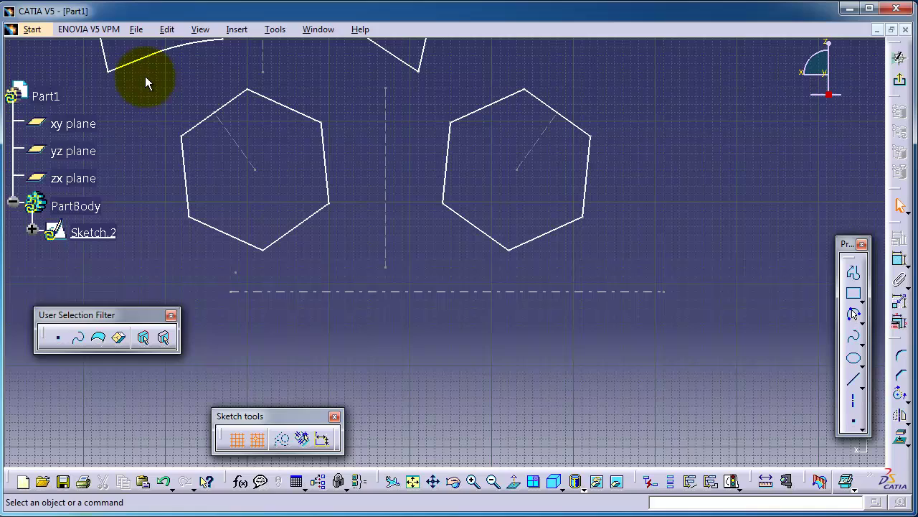
drag(145, 76, 661, 273)
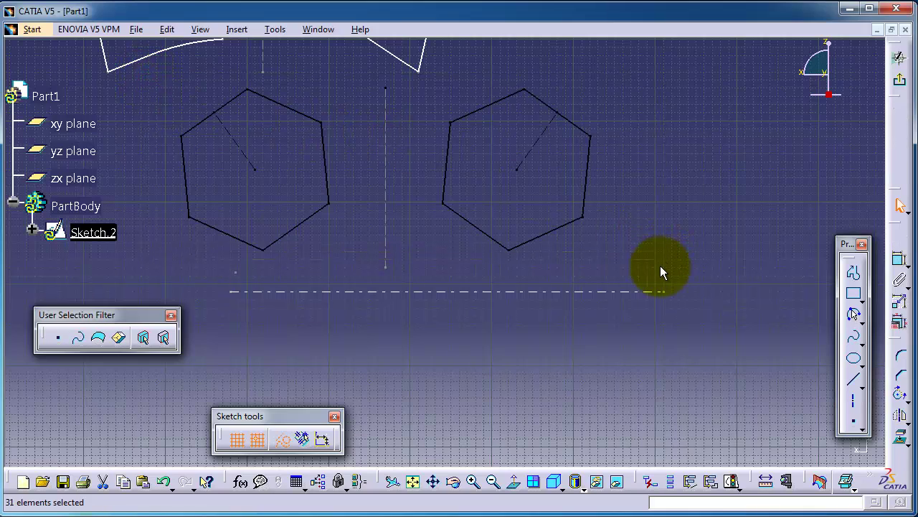
click(901, 419)
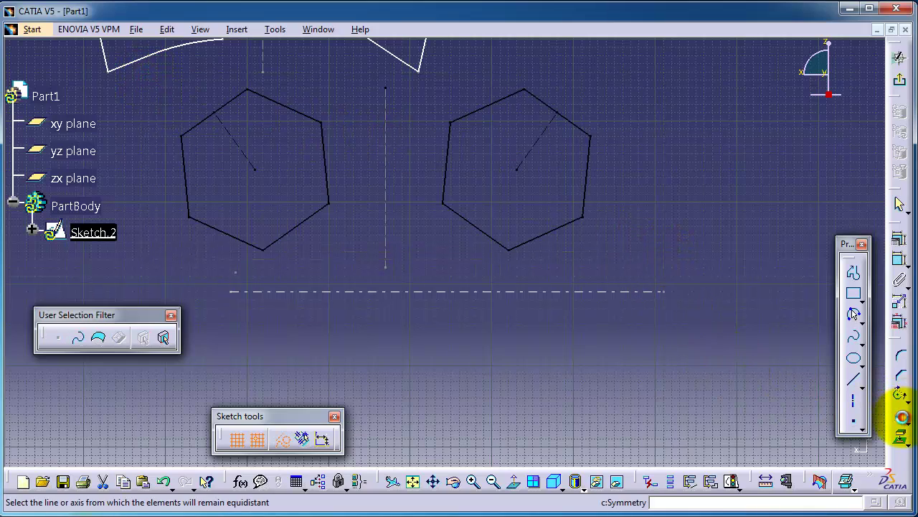
click(640, 292)
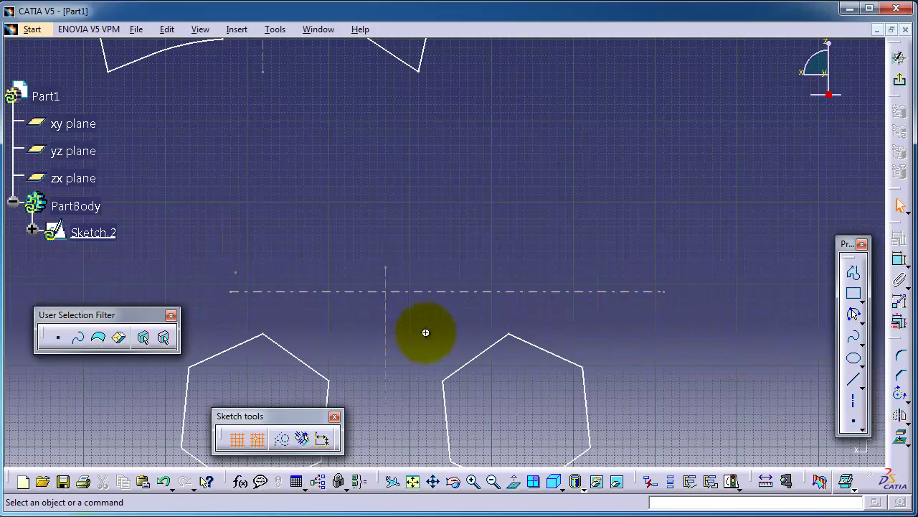
Step: Apply Symmetry about the horizontal axis to only four sides of the right hexagon, leaving out its two upper sides
mouse_move(426, 332)
middle_down()
mouse_move(498, 180)
mouse_move(443, 142)
middle_up()
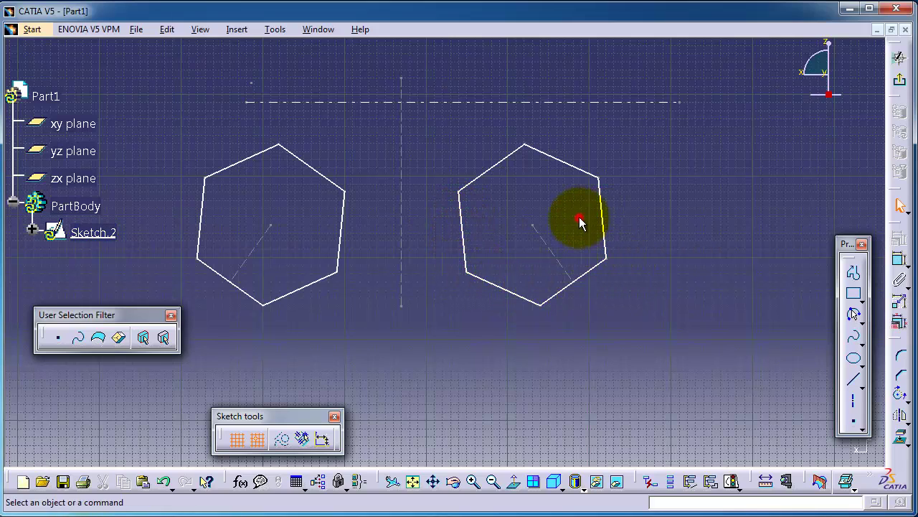
click(464, 223)
ctrl+click(488, 280)
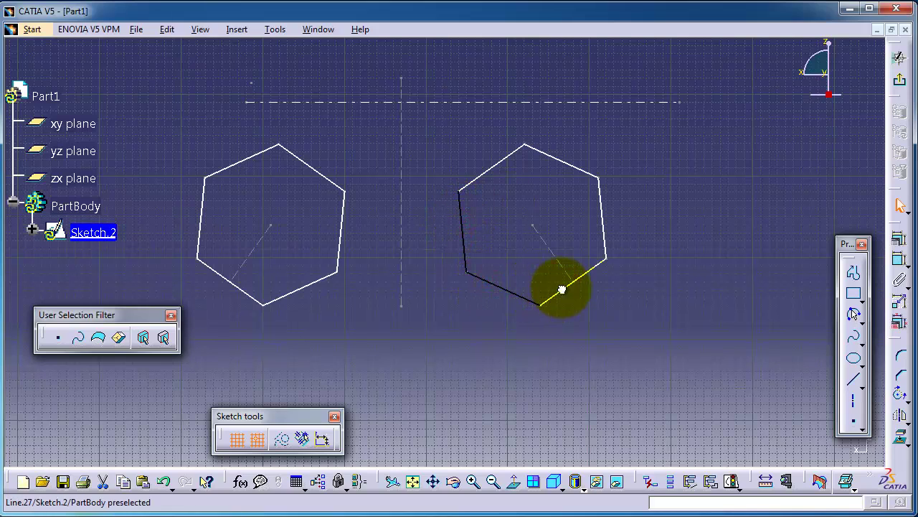
ctrl+click(561, 287)
ctrl+click(602, 227)
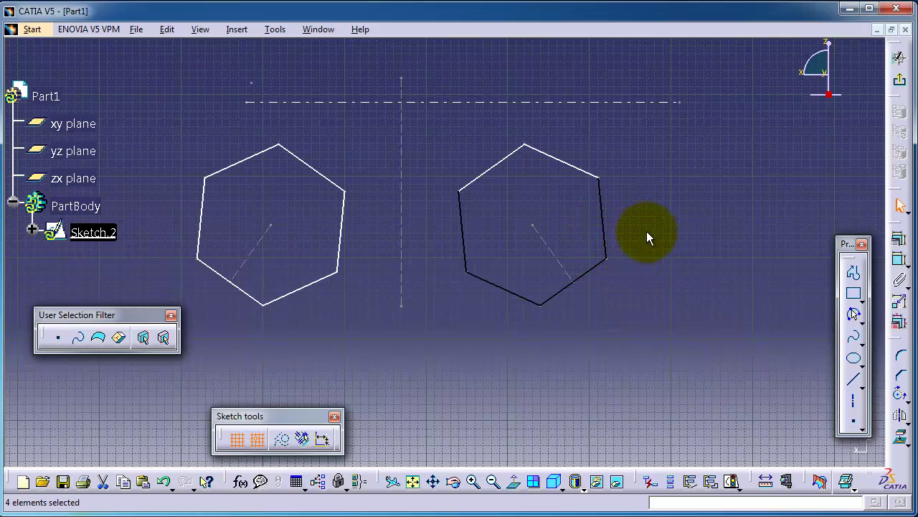
click(899, 417)
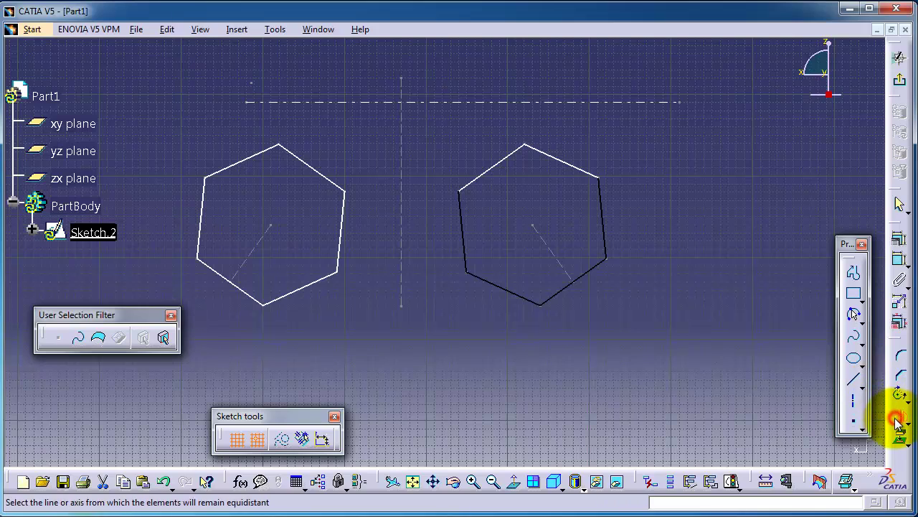
click(614, 106)
middle_drag(604, 148, 559, 311)
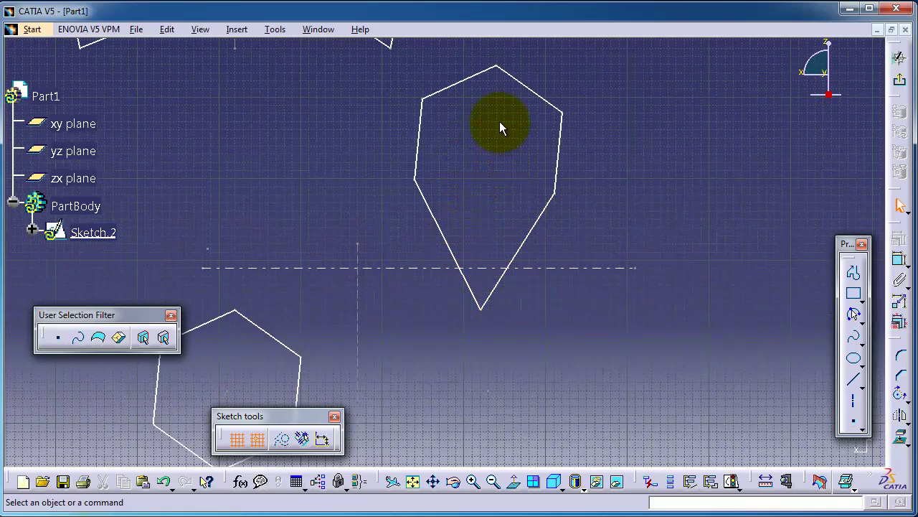
Step: Draw a slanted axis just below the two arc-topped profiles, rising towards the upper corner of the kite-shaped figure
mouse_move(490, 314)
middle_down()
mouse_move(521, 335)
mouse_move(617, 344)
mouse_move(694, 211)
mouse_move(646, 283)
mouse_move(662, 287)
mouse_move(695, 244)
mouse_move(671, 210)
middle_up()
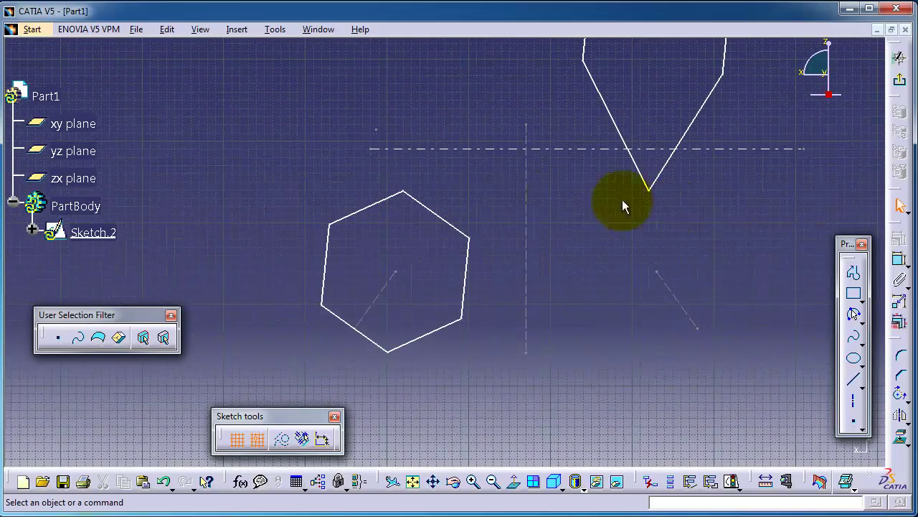
mouse_move(582, 380)
middle_down()
mouse_move(517, 420)
mouse_move(515, 461)
middle_up()
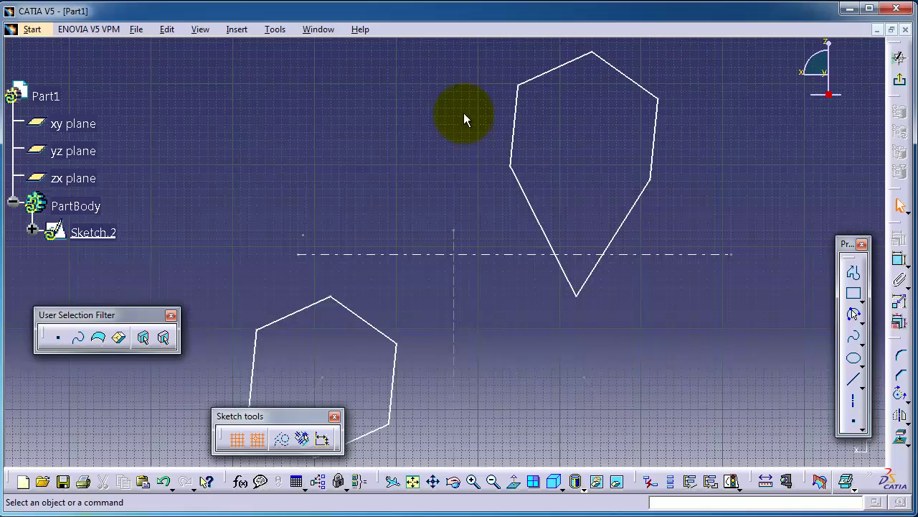
middle_drag(466, 117, 446, 193)
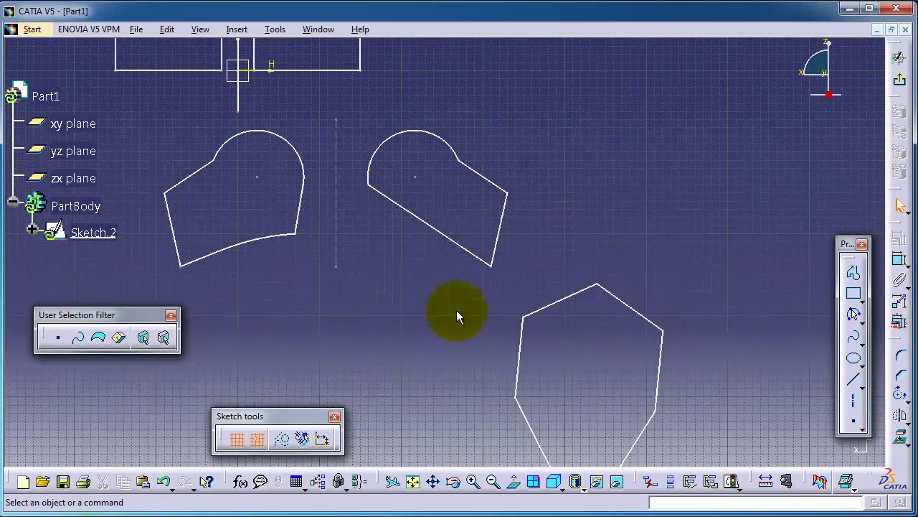
mouse_move(385, 277)
middle_down()
mouse_move(435, 250)
mouse_move(485, 245)
middle_up()
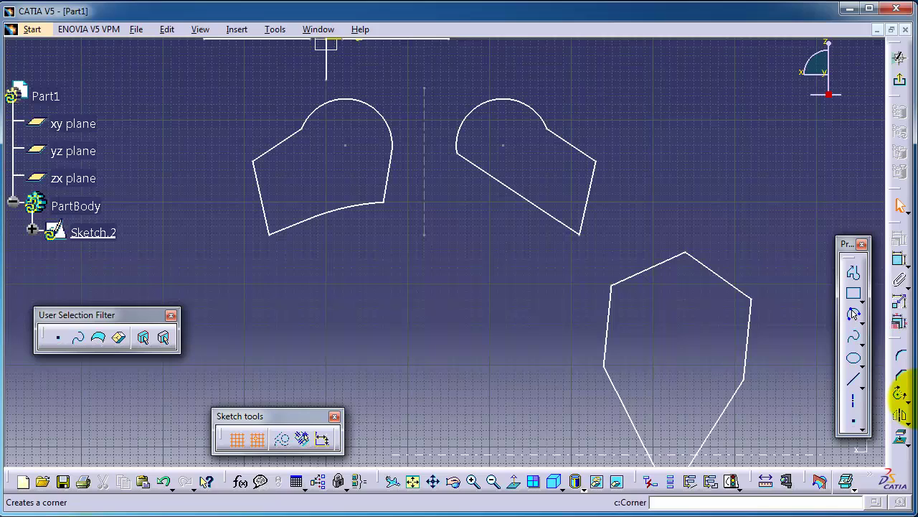
click(852, 399)
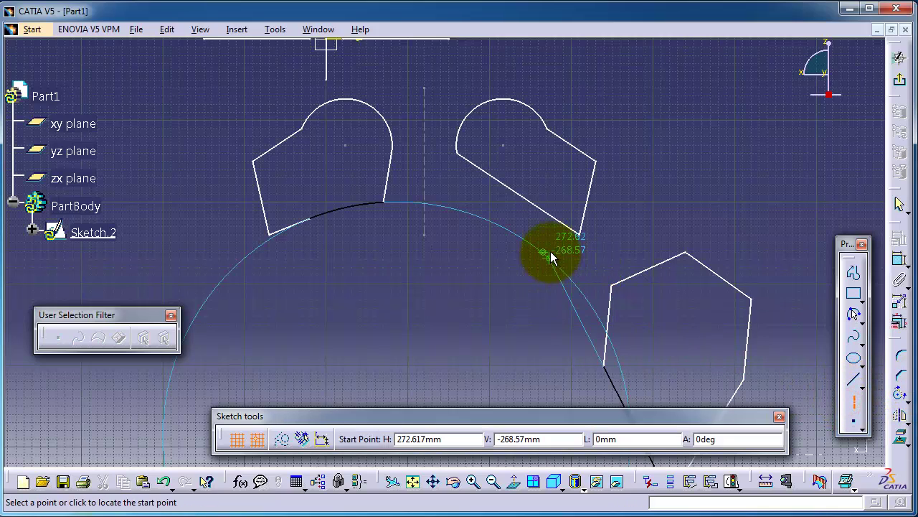
click(318, 291)
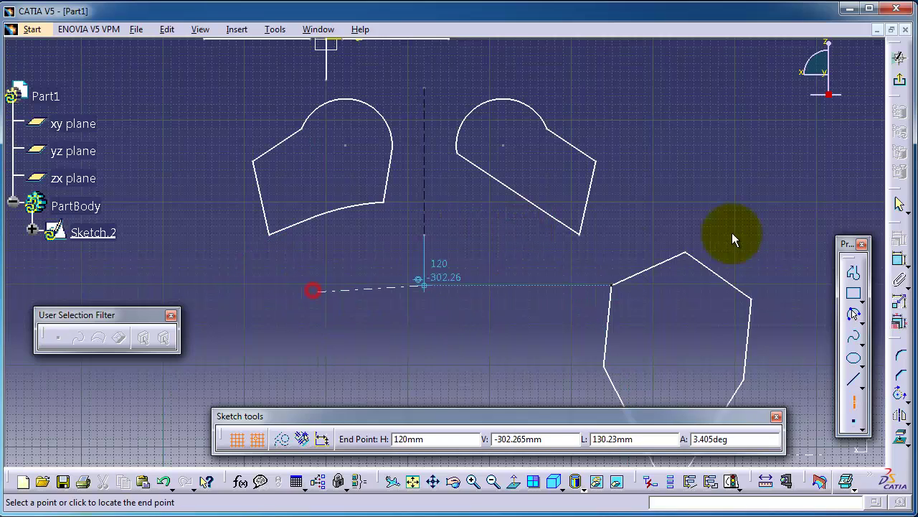
click(666, 233)
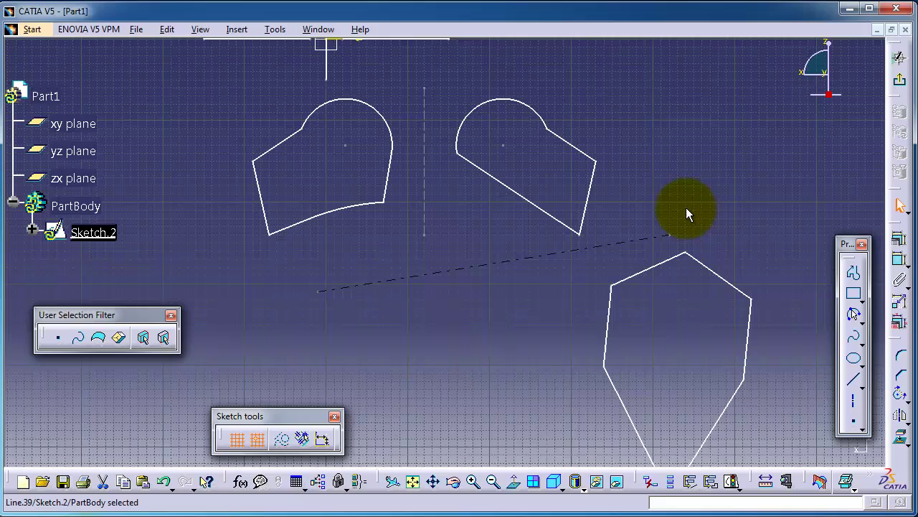
click(696, 174)
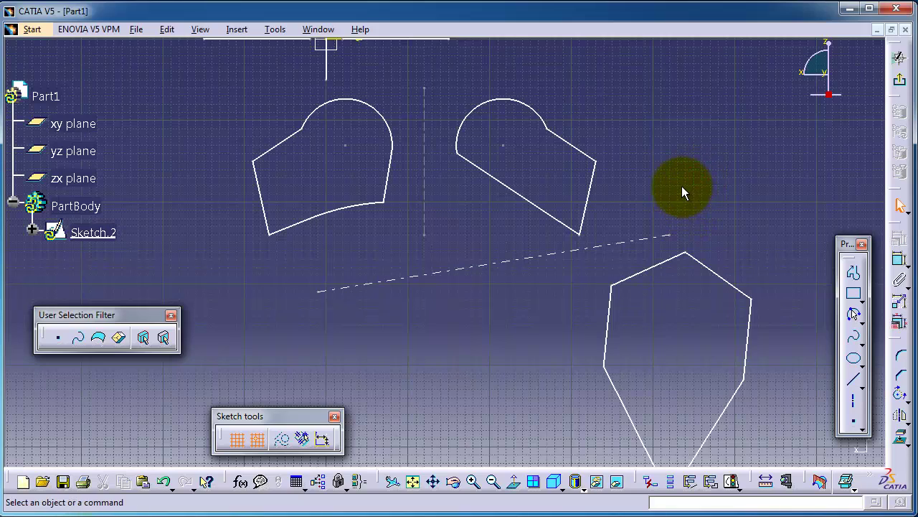
Step: Apply Symmetry about the slanted axis to only the outer side and the long diagonal side of the right arc-topped profile
click(594, 192)
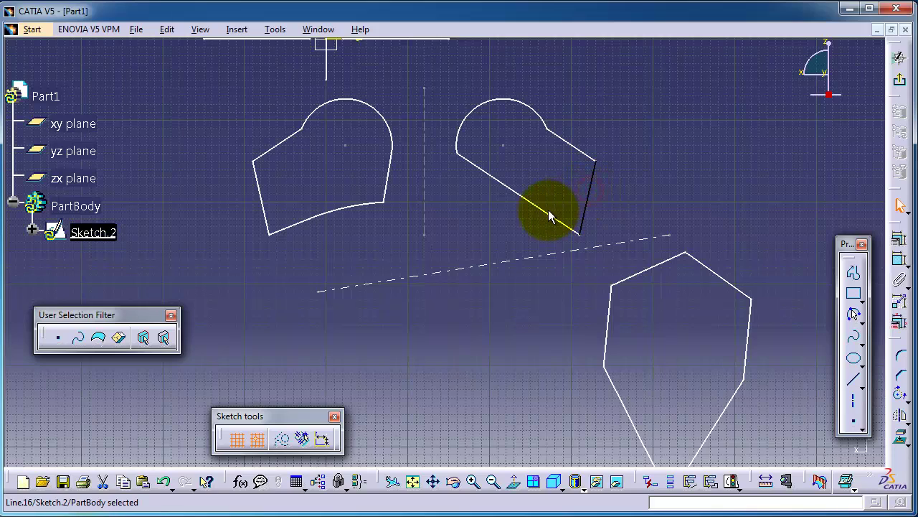
ctrl+click(553, 216)
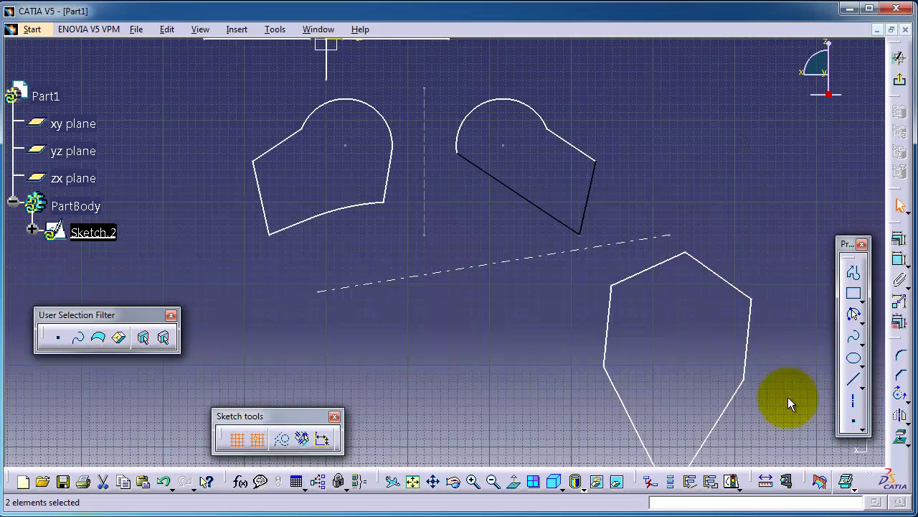
click(902, 418)
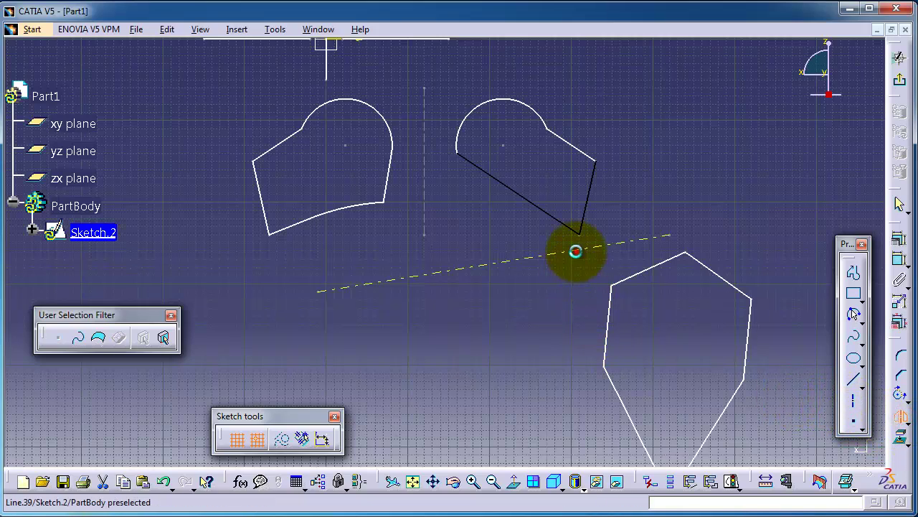
click(576, 251)
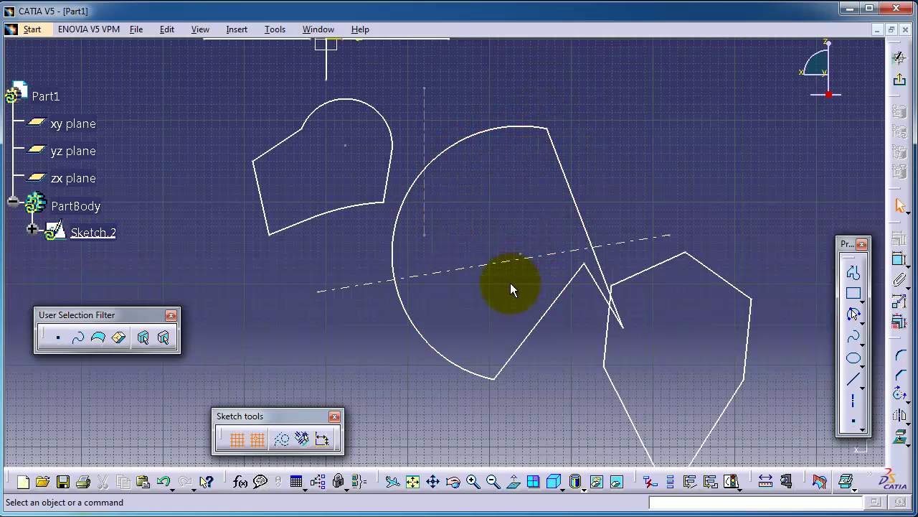
Step: Draw an open five-line profile in the empty area below the hexagon: four connected zigzag lines ending in a vertical line
mouse_move(510, 283)
middle_down()
mouse_move(492, 283)
mouse_move(509, 237)
mouse_move(512, 268)
middle_up()
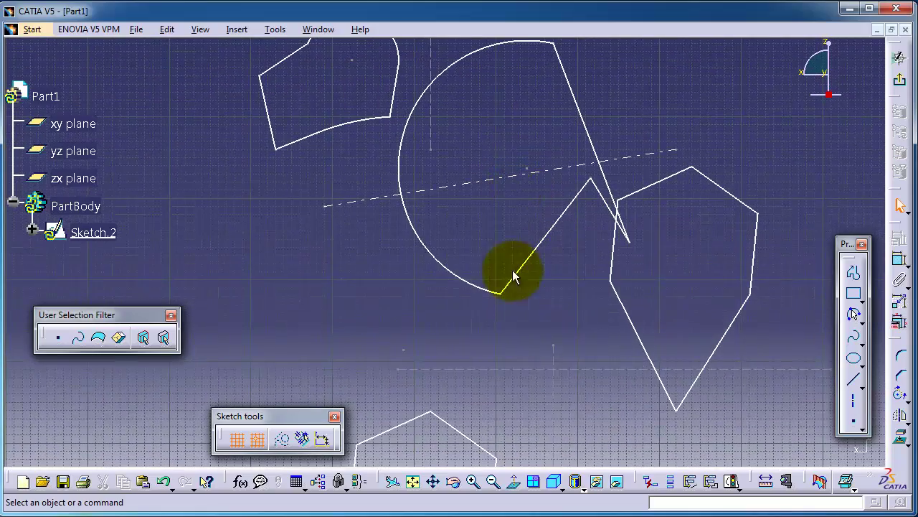
middle_click(528, 455)
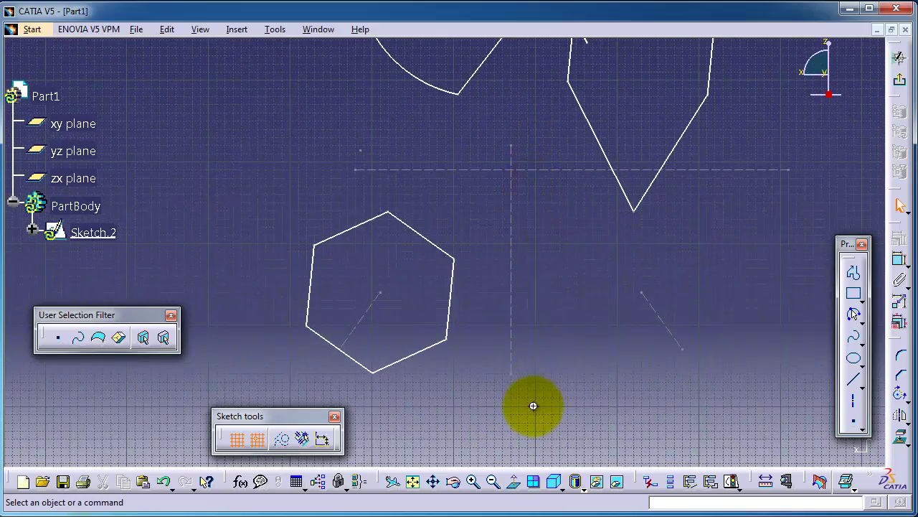
mouse_move(533, 406)
middle_down()
mouse_move(511, 230)
mouse_move(482, 129)
mouse_move(474, 133)
middle_up()
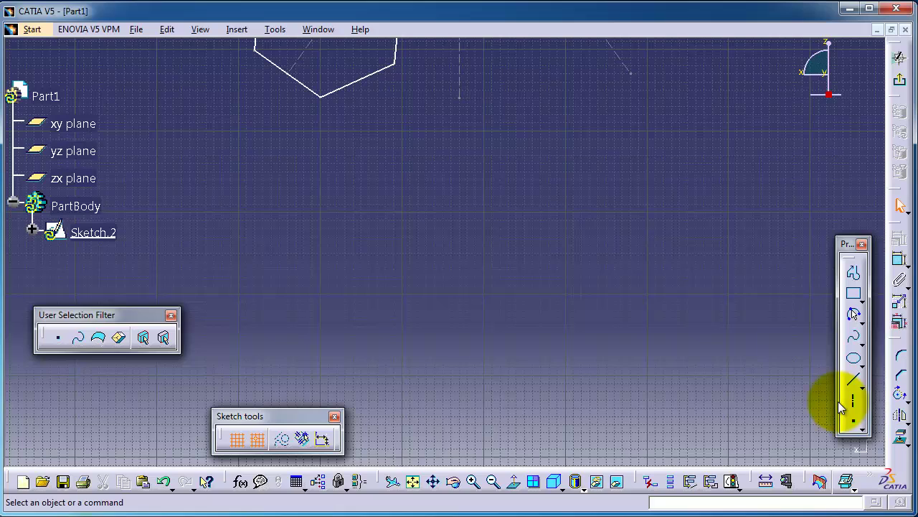
click(853, 272)
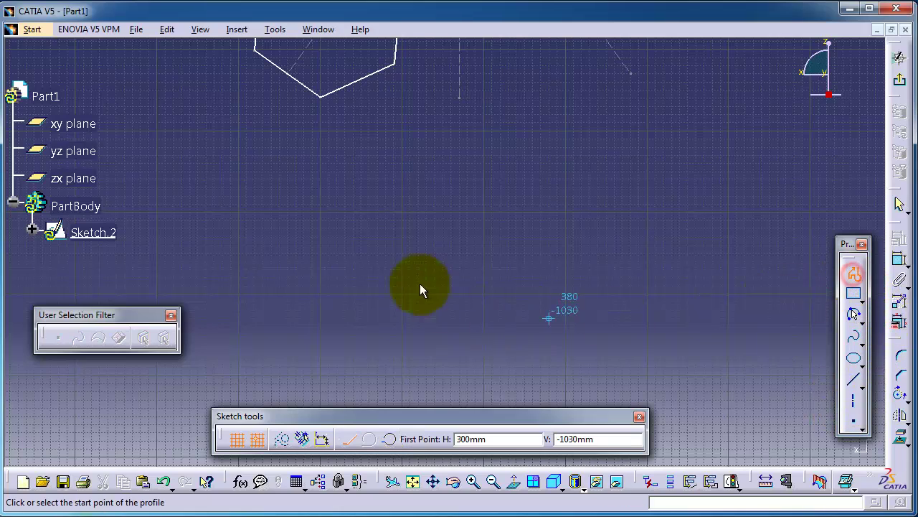
click(402, 195)
click(271, 221)
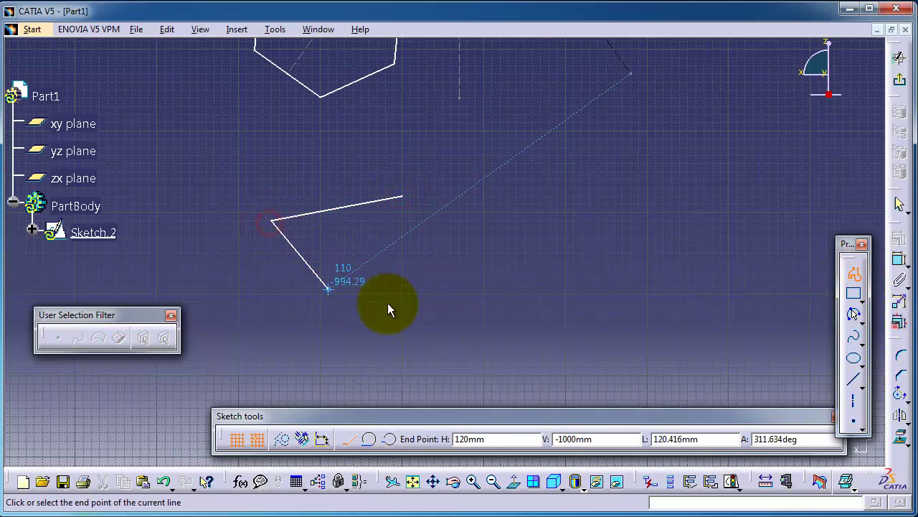
click(500, 302)
click(280, 351)
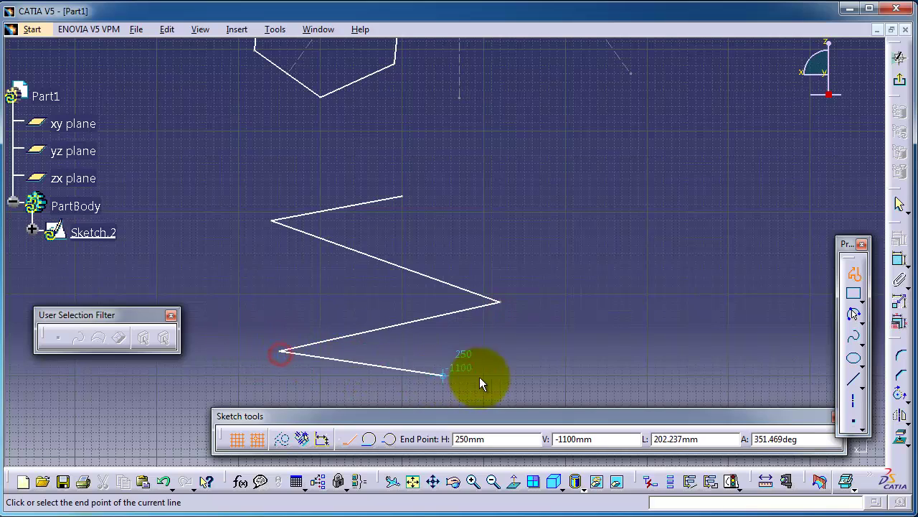
click(574, 382)
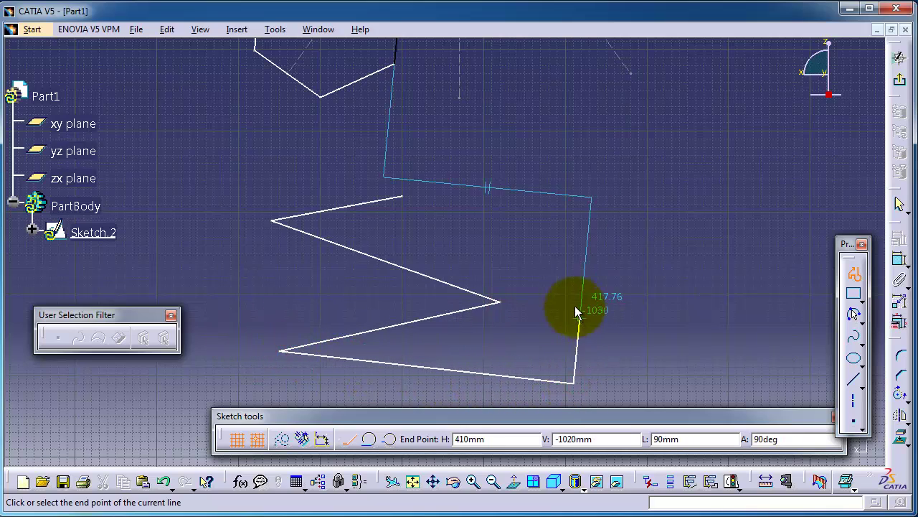
click(574, 277)
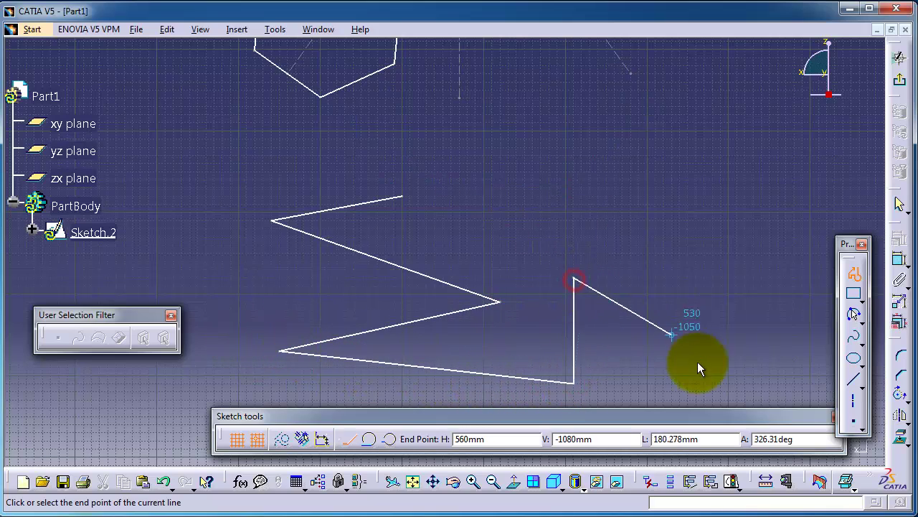
key(Escape)
click(609, 280)
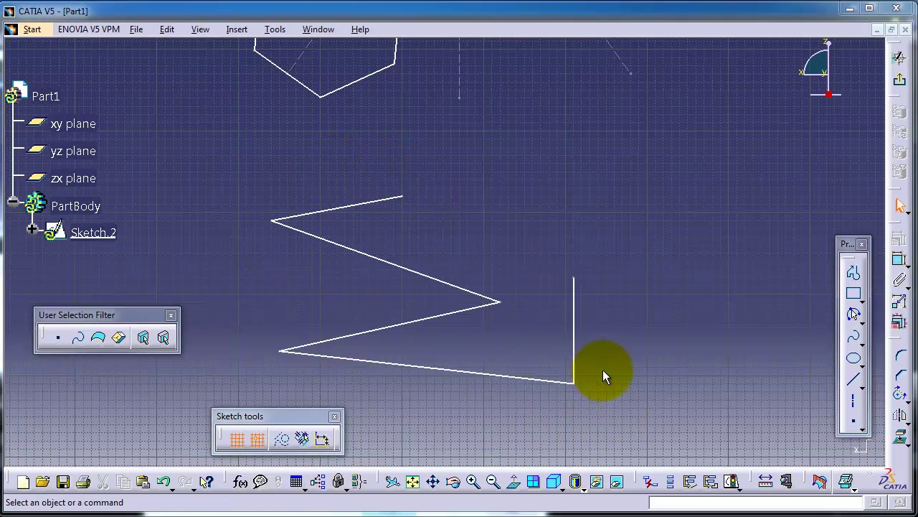
Step: Flip the four zigzag lines to the opposite side of the profile's own vertical line with the Symmetry operation
click(383, 208)
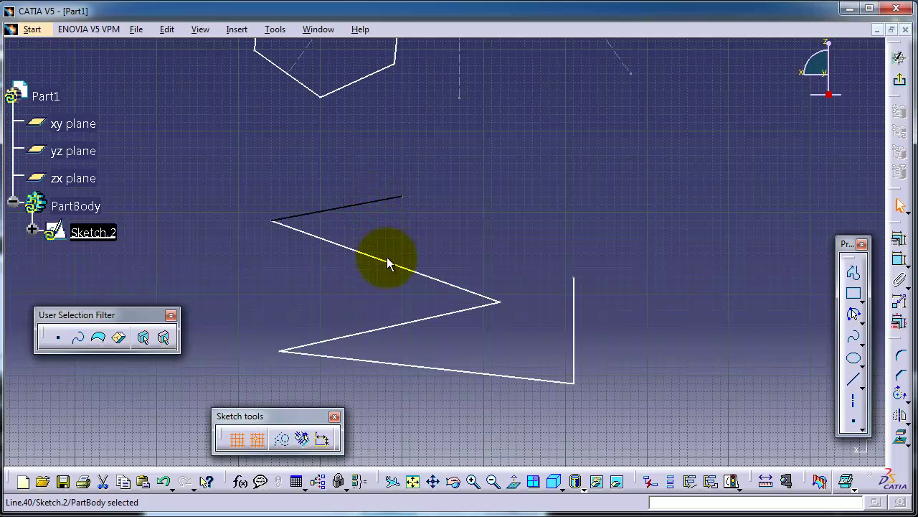
ctrl+click(388, 260)
ctrl+click(408, 327)
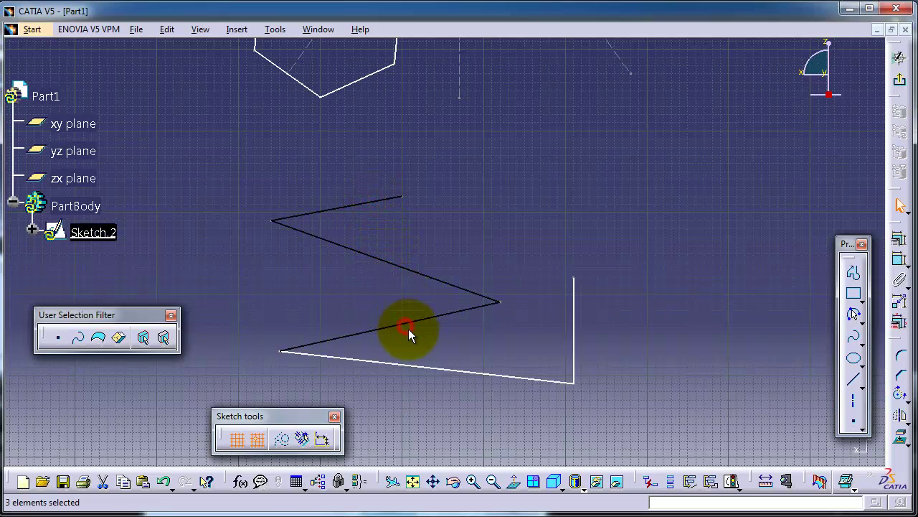
ctrl+click(430, 375)
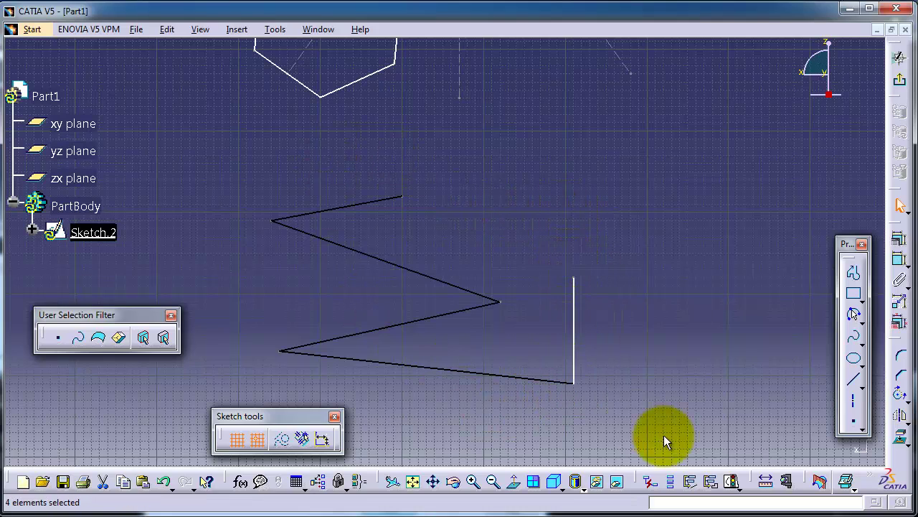
click(901, 416)
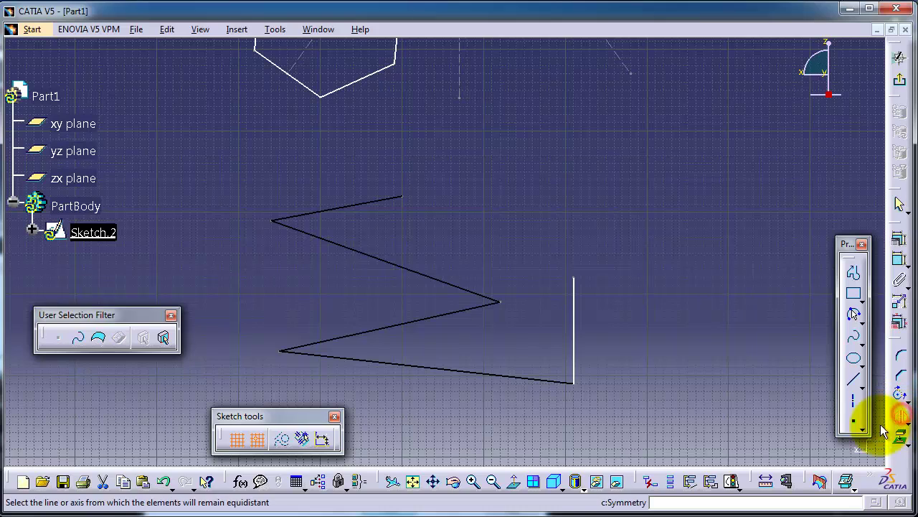
click(582, 324)
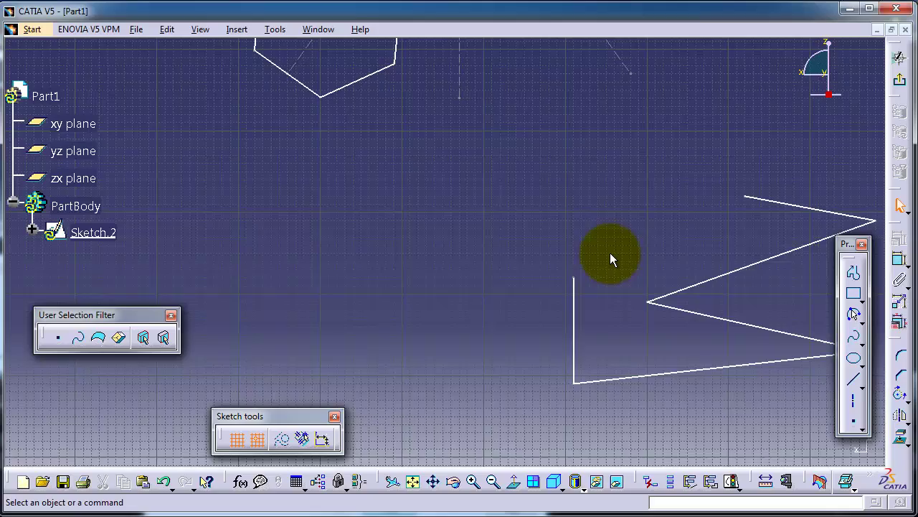
mouse_move(606, 254)
middle_down()
mouse_move(411, 242)
mouse_move(407, 256)
middle_up()
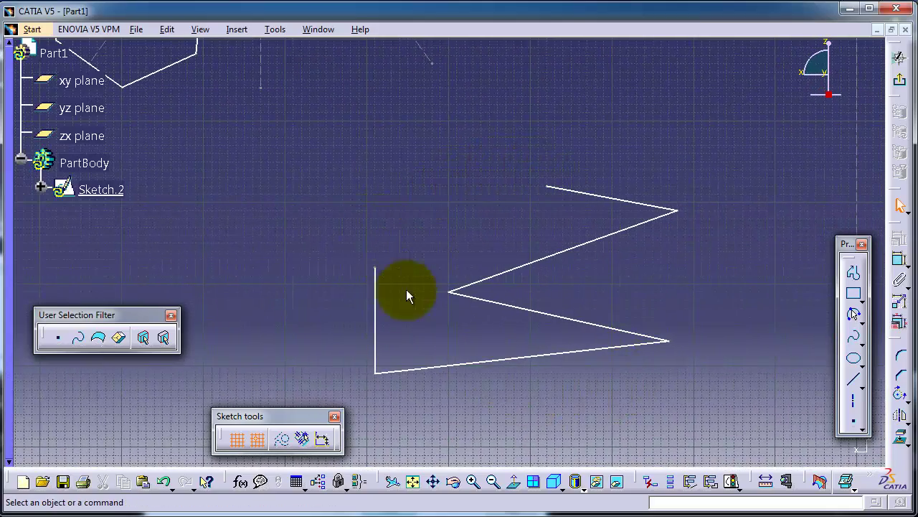
mouse_move(415, 303)
middle_down()
mouse_move(423, 311)
mouse_move(426, 241)
middle_up()
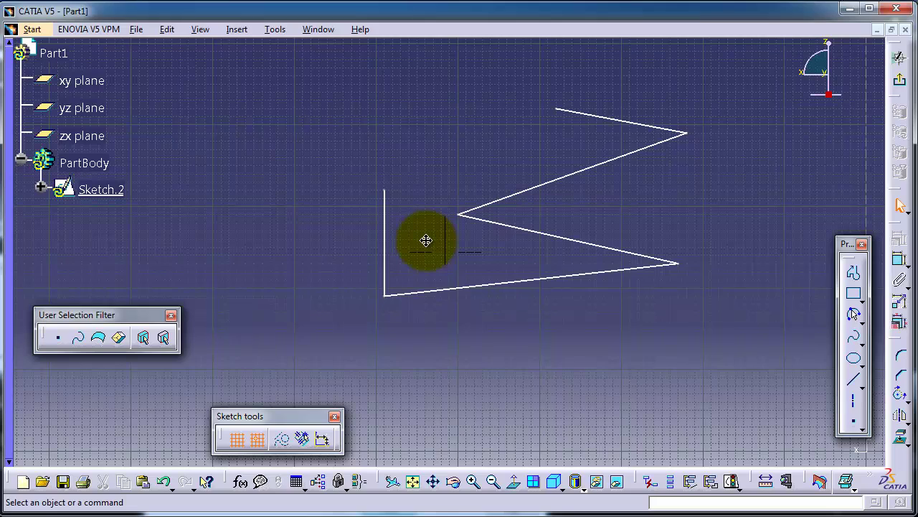